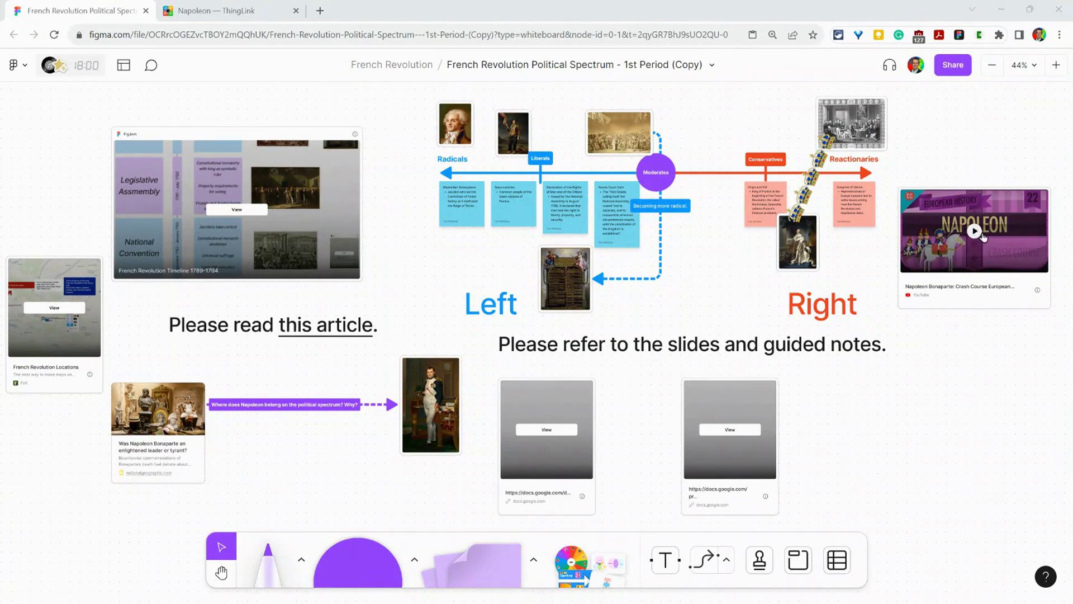
# Preview both Google Docs embeds, then copy the Napoleon ThingLink scene's shareable link.
pyautogui.click(731, 431)
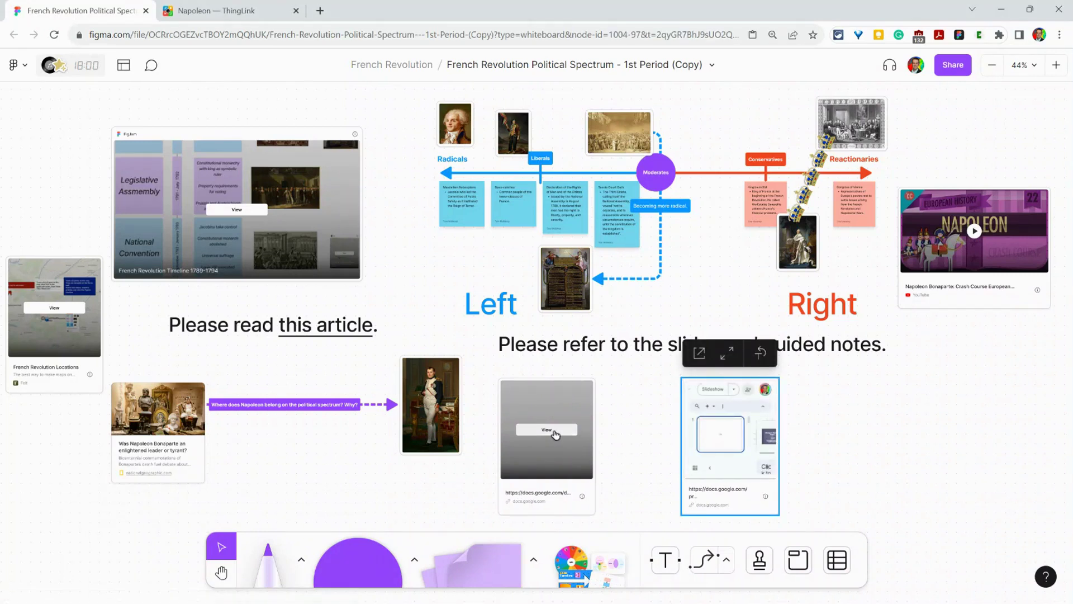
pyautogui.click(556, 435)
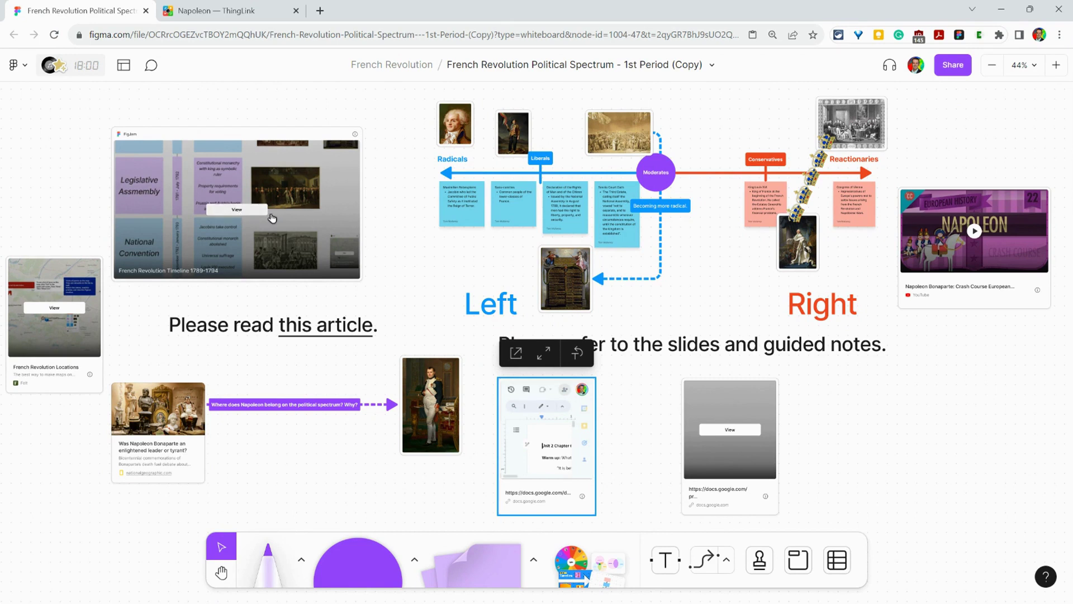
pyautogui.click(239, 13)
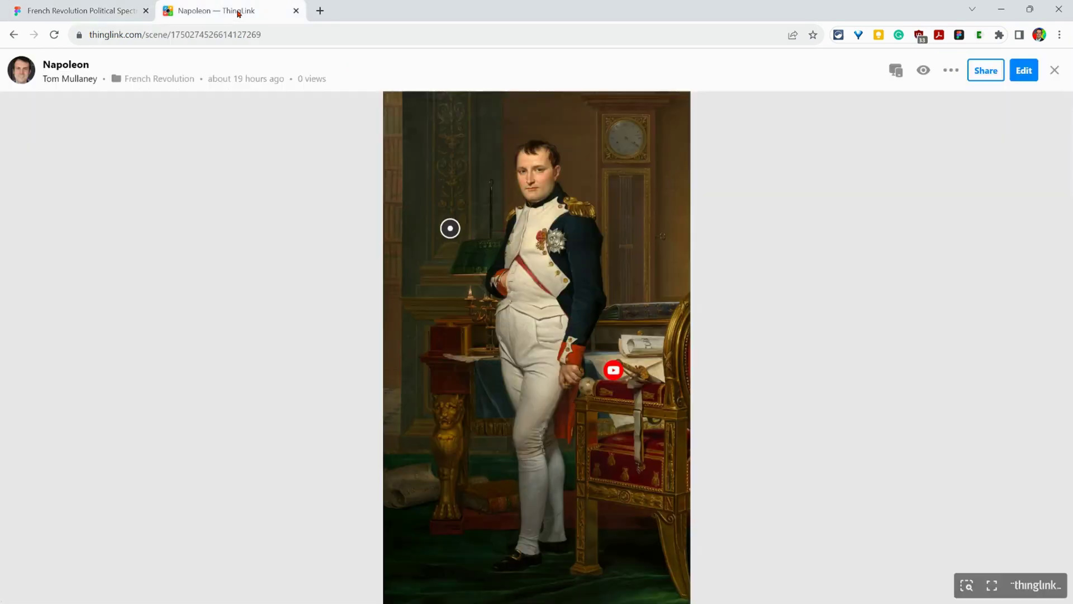
pyautogui.click(991, 74)
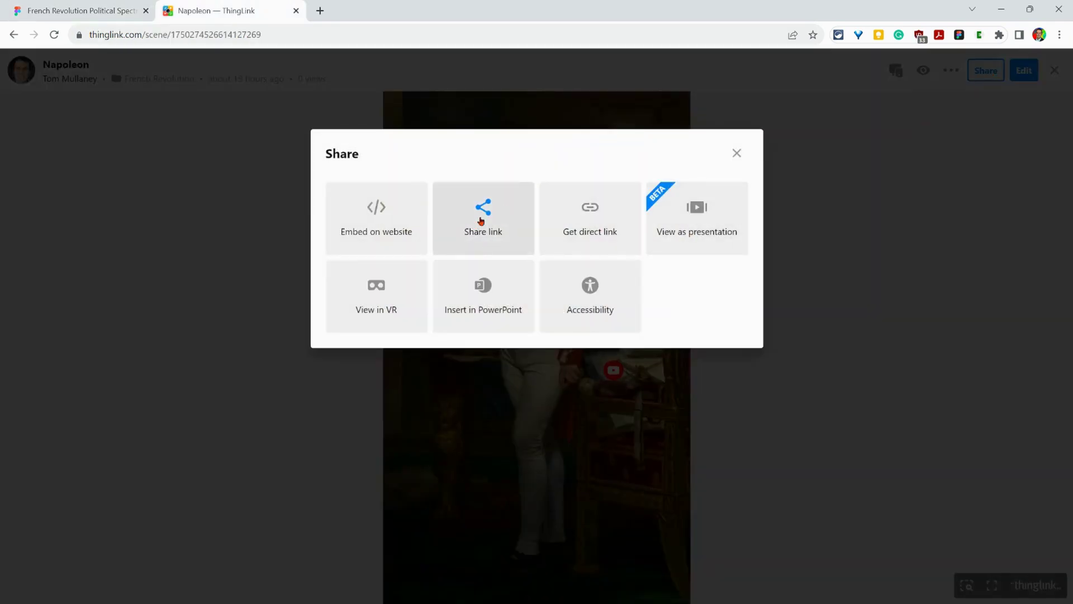
pyautogui.click(495, 220)
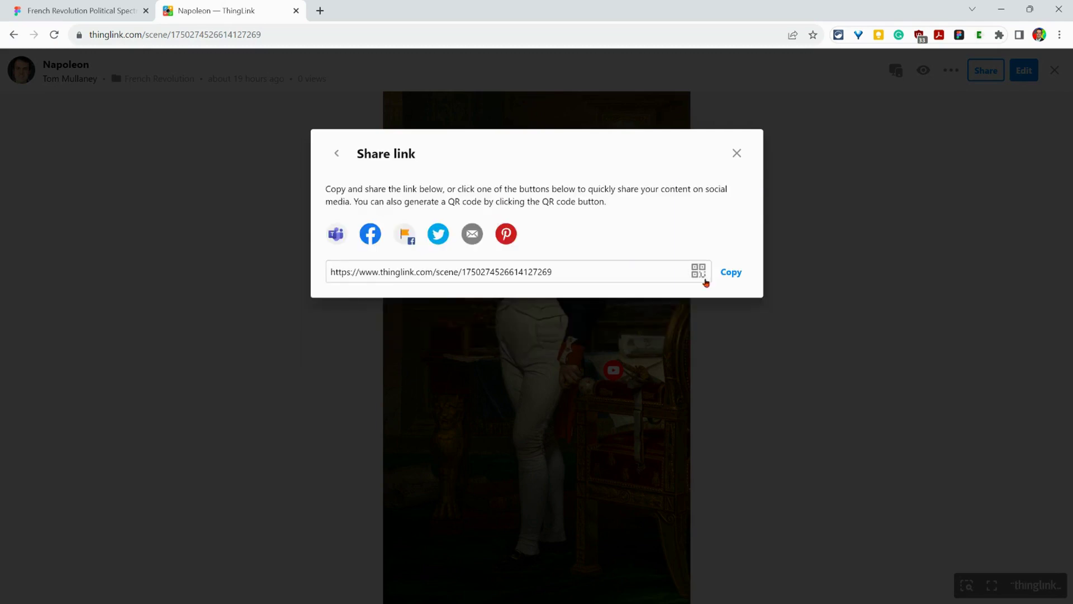
pyautogui.click(731, 275)
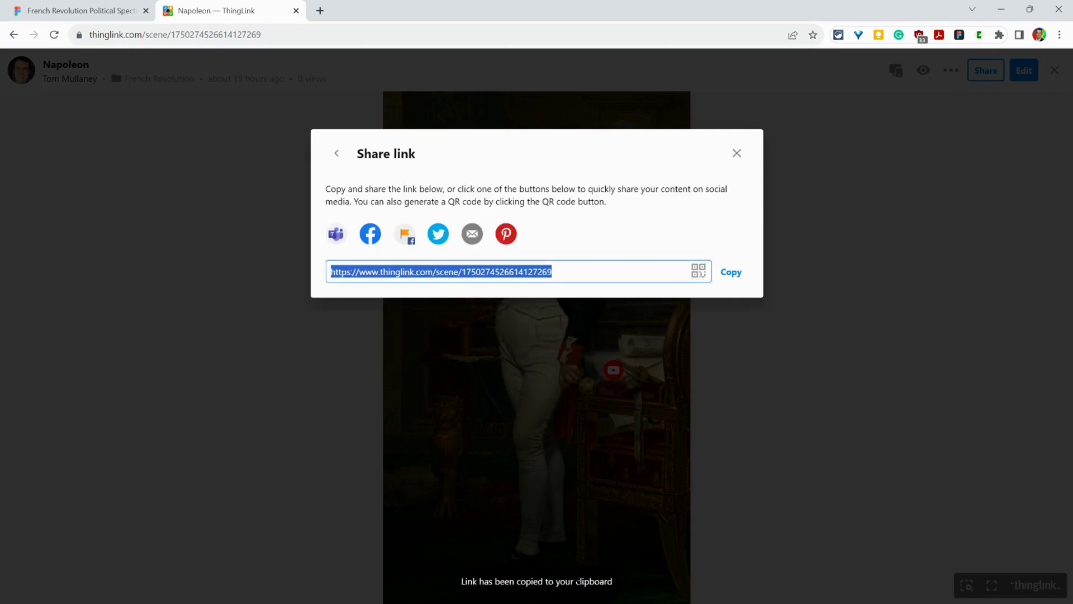
# Paste the Napoleon ThingLink link onto the French Revolution board and move it left.
pyautogui.click(84, 11)
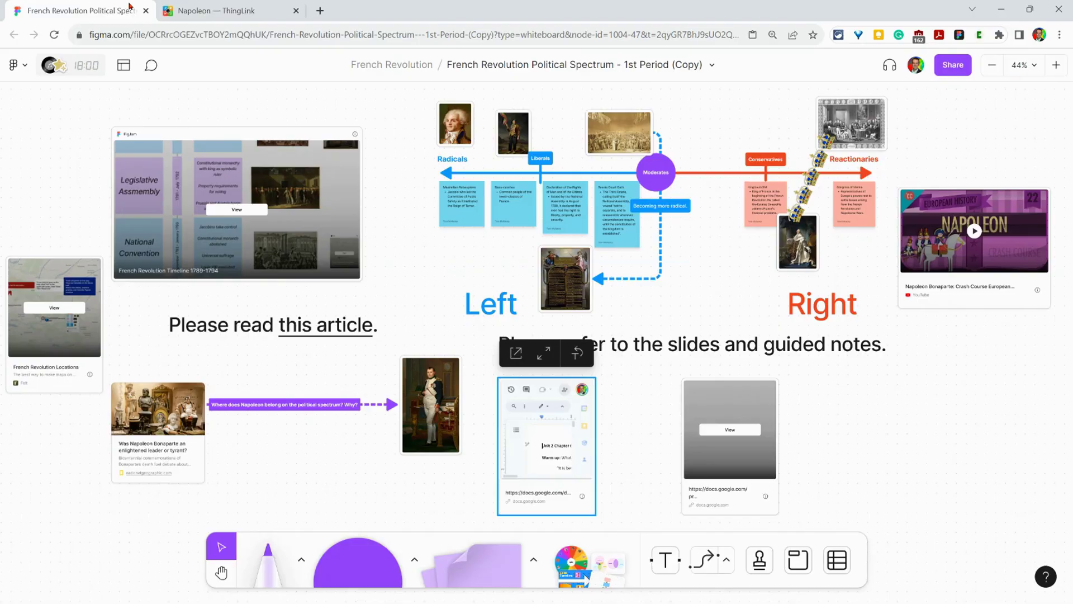
pyautogui.scroll(-3, 939, 409)
pyautogui.click(382, 413)
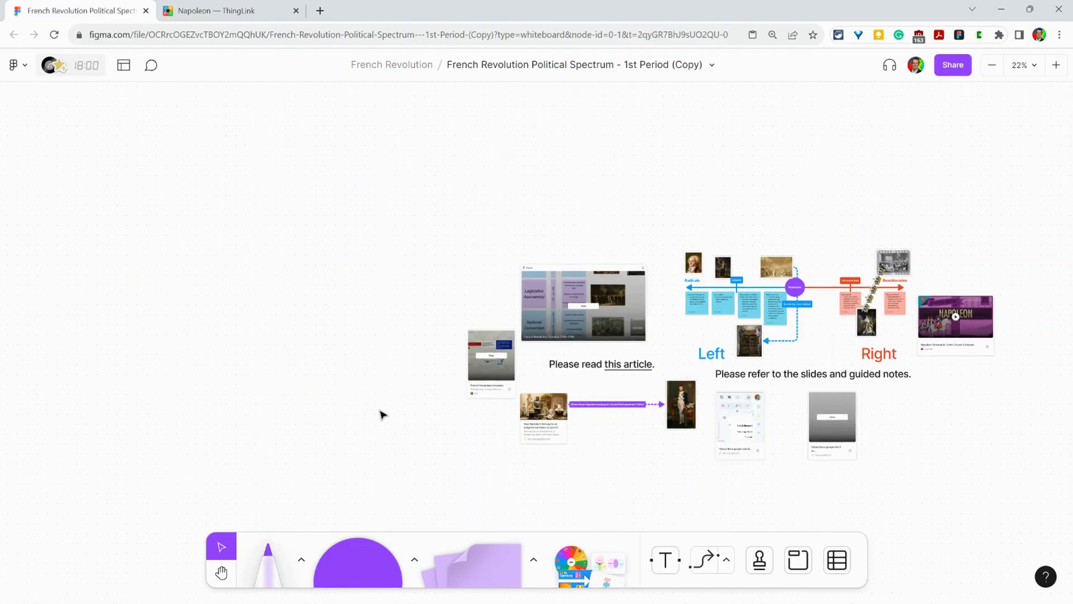
pyautogui.rightClick(223, 294)
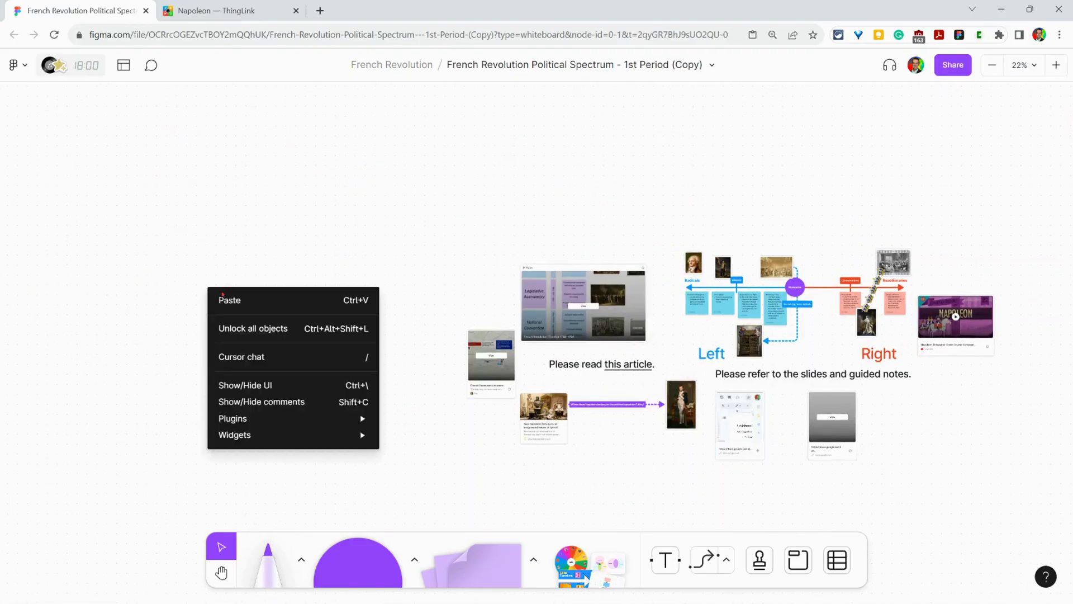
pyautogui.click(231, 300)
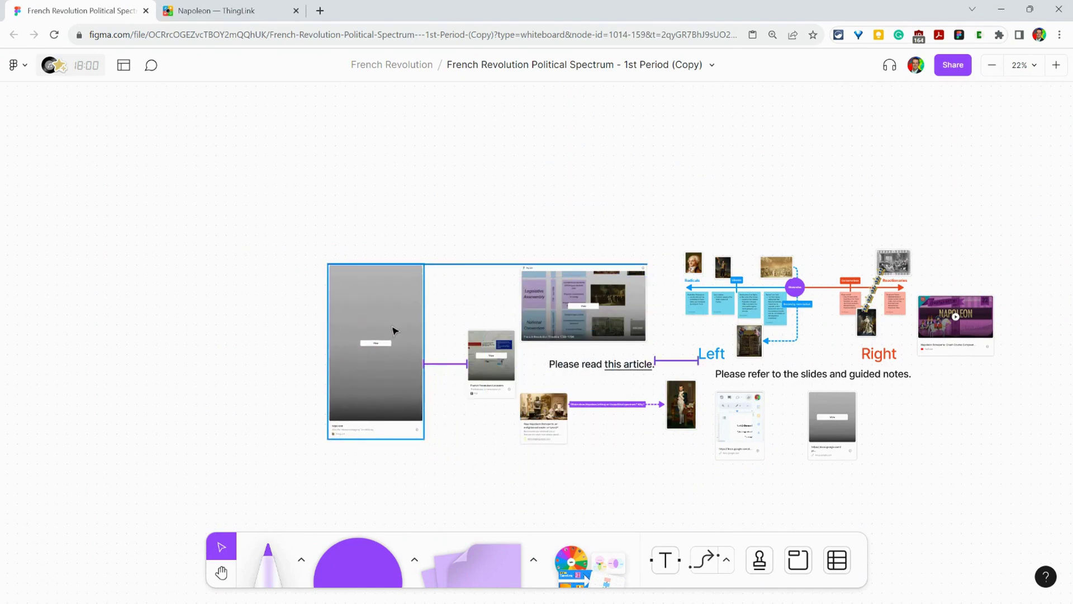
pyautogui.moveTo(590, 397); pyautogui.dragTo(373, 330)
pyautogui.scroll(2, 433, 364)
pyautogui.scroll(3, 433, 364)
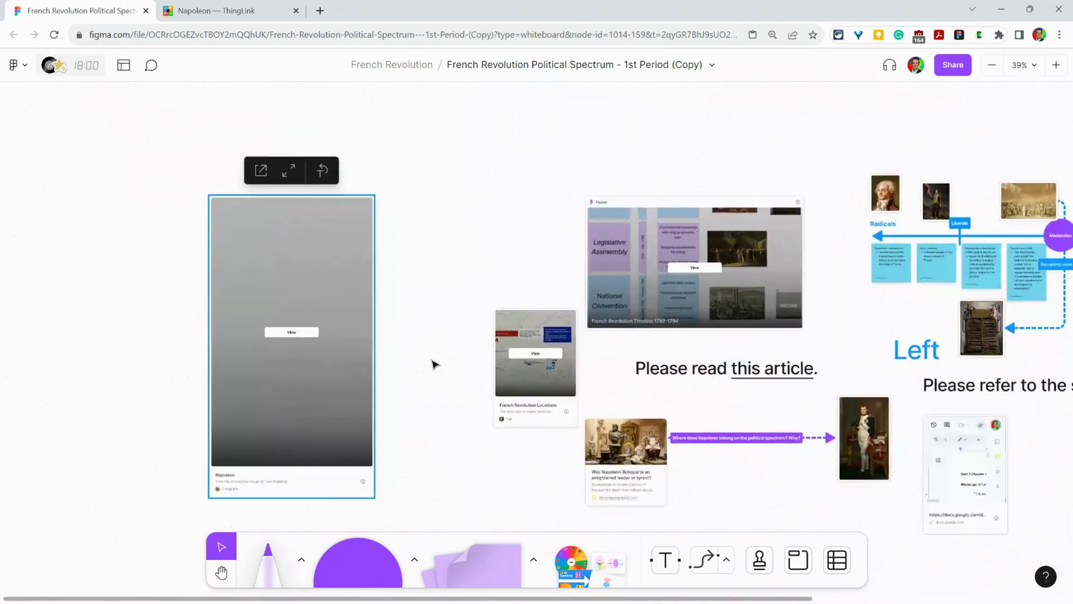
pyautogui.scroll(1, 433, 364)
# Test the embedded scene's Napoleon Bonaparte info hotspot and Crash Course video, then deselect it.
pyautogui.click(288, 332)
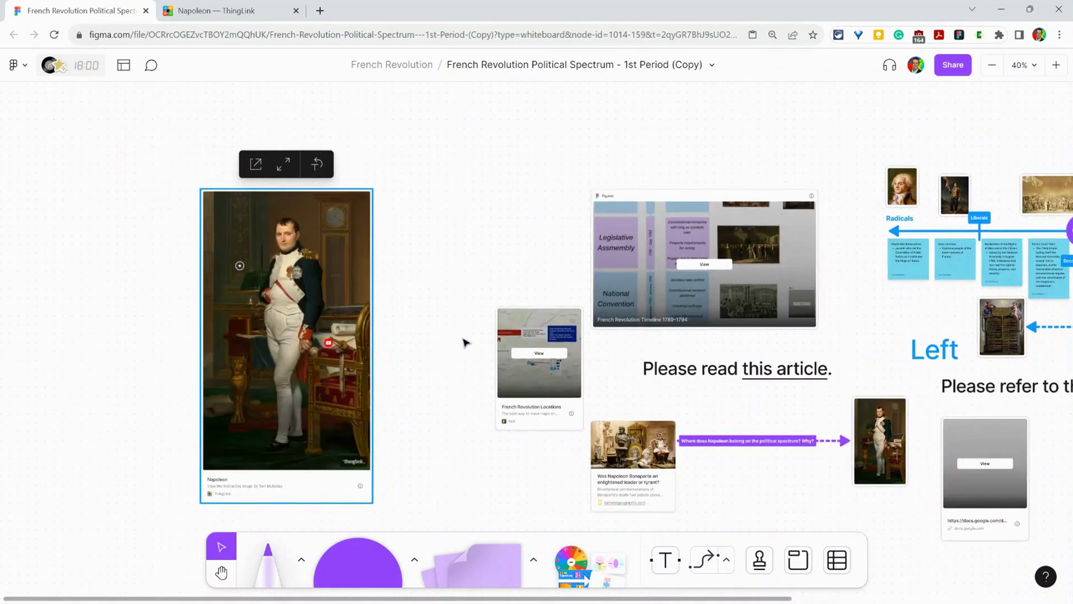
pyautogui.click(239, 265)
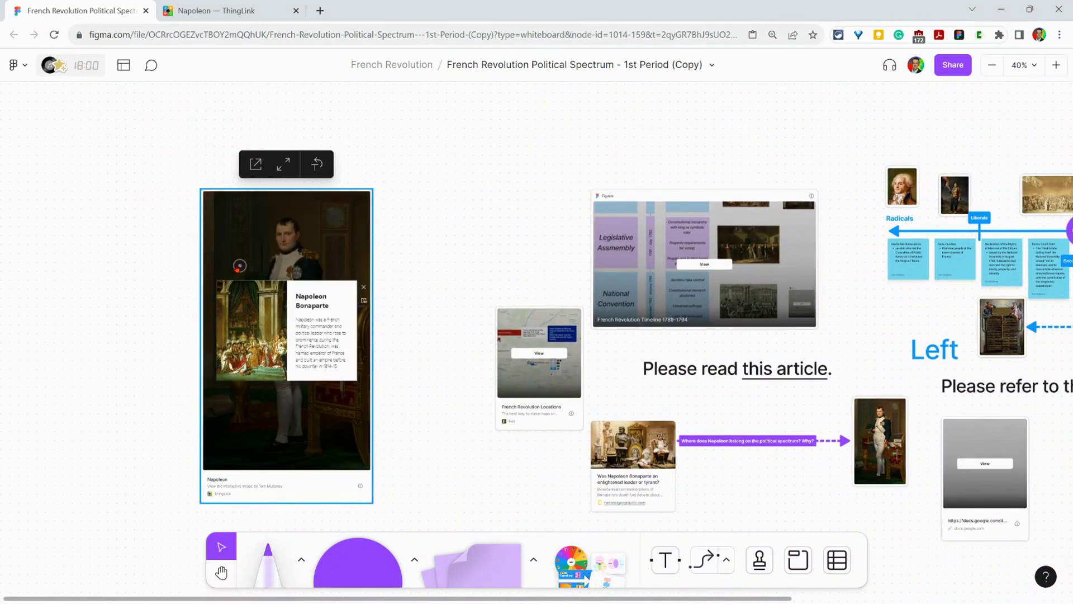
pyautogui.click(362, 289)
pyautogui.click(328, 346)
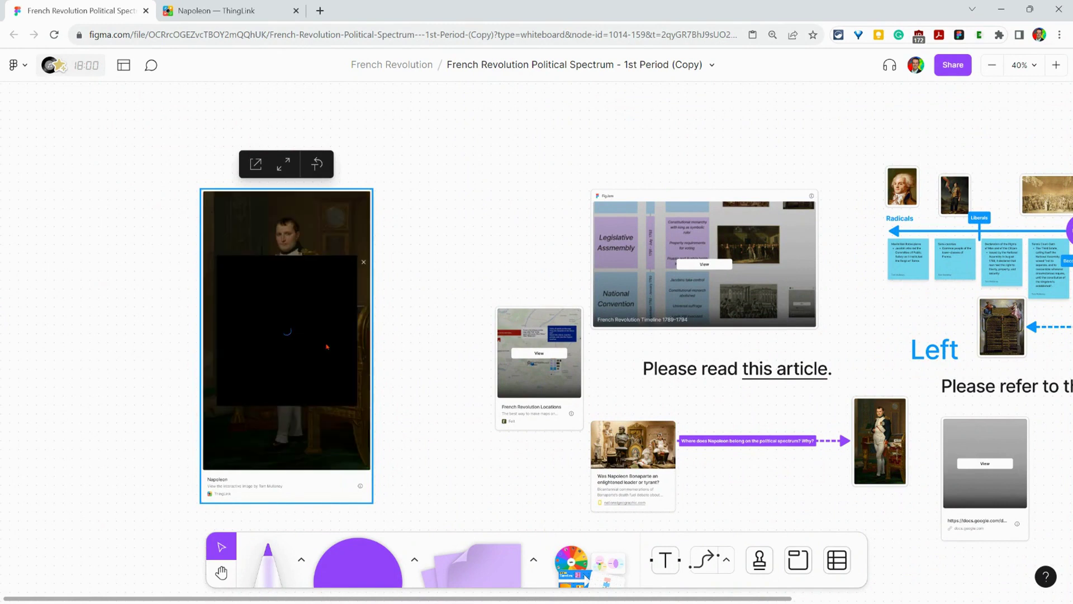
pyautogui.click(425, 230)
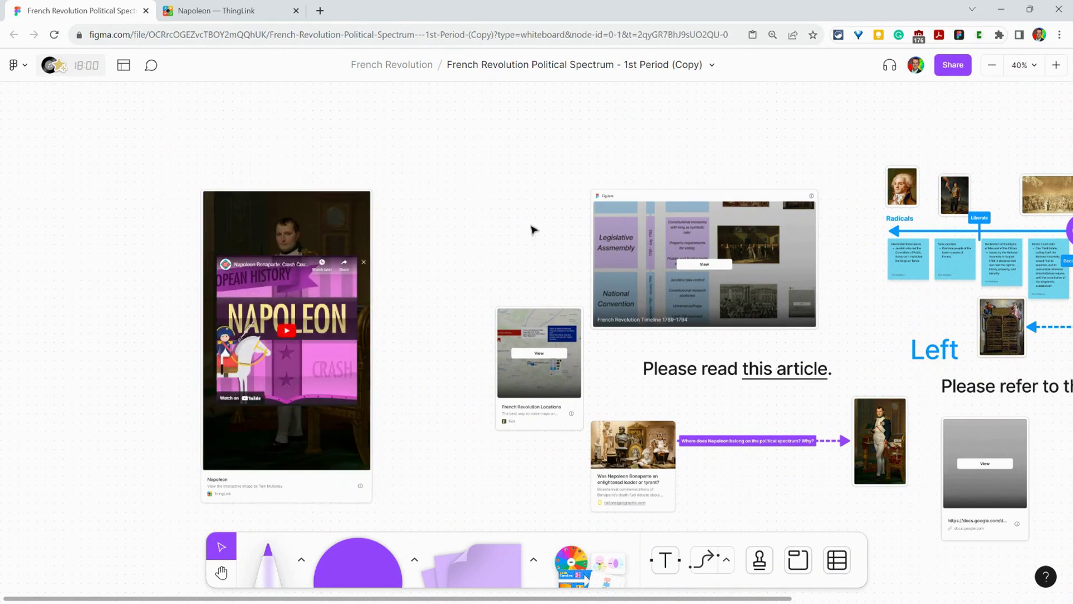
# Copy the French Revolution board's public embed code from its sharing options.
pyautogui.click(957, 72)
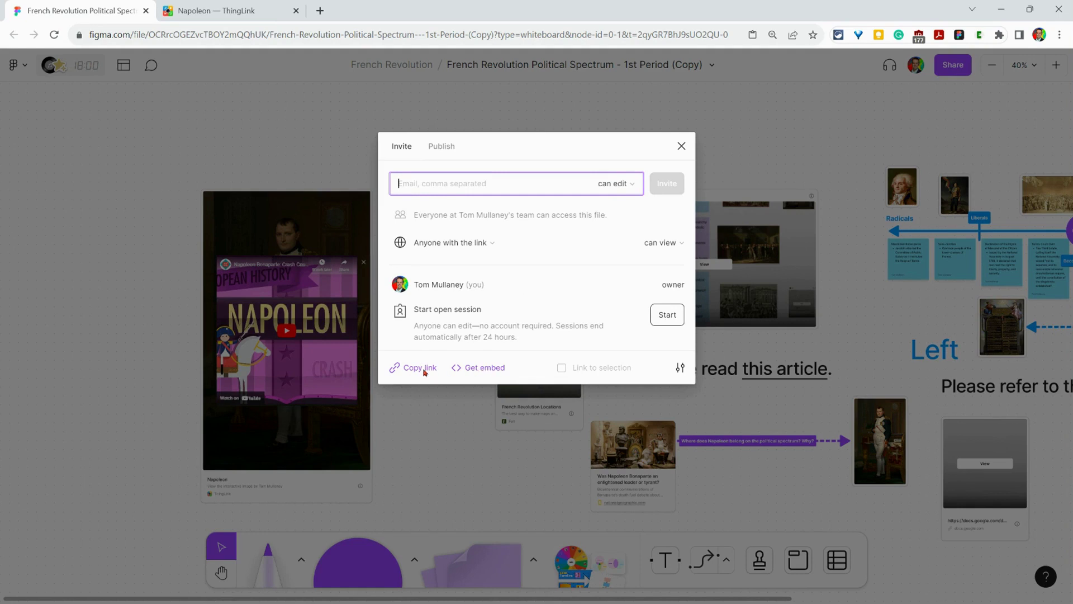
pyautogui.click(468, 371)
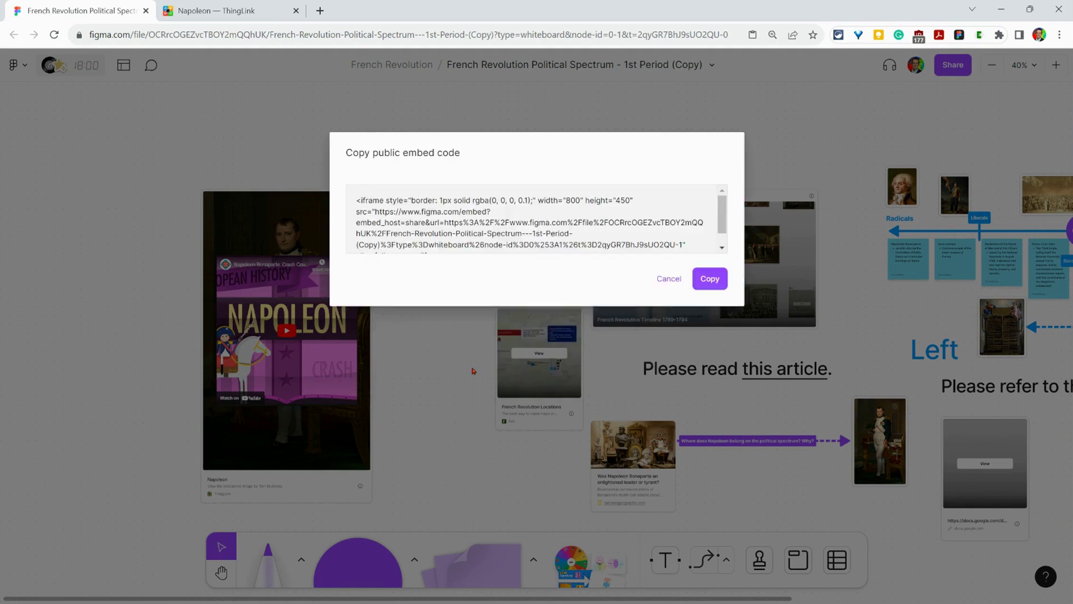
pyautogui.click(721, 283)
# In the Napoleon scene editor, add a new tag beside Napoleon's hand.
pyautogui.click(249, 11)
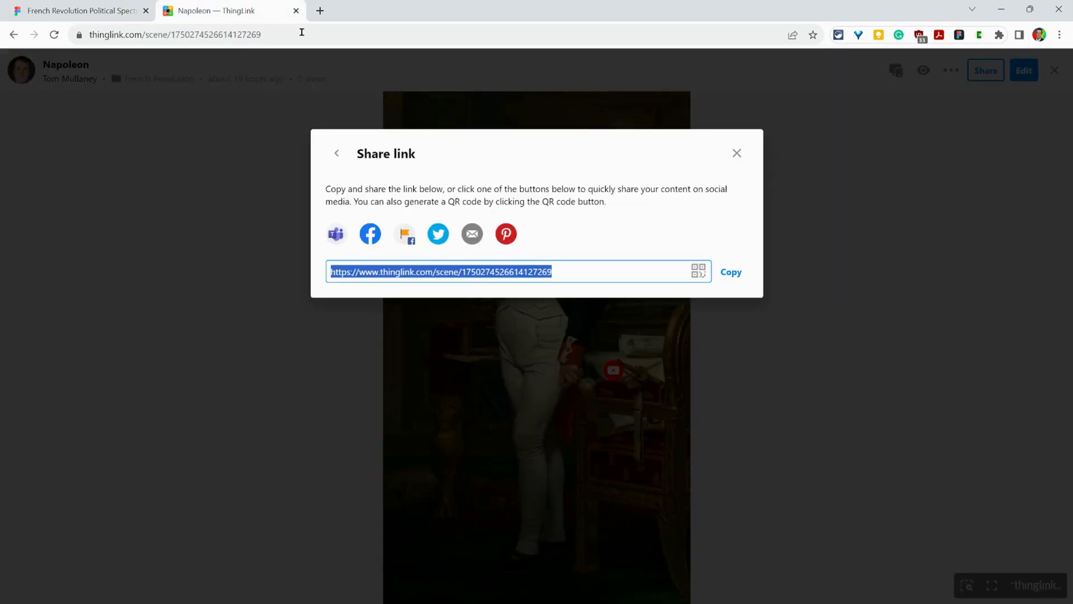
pyautogui.click(736, 155)
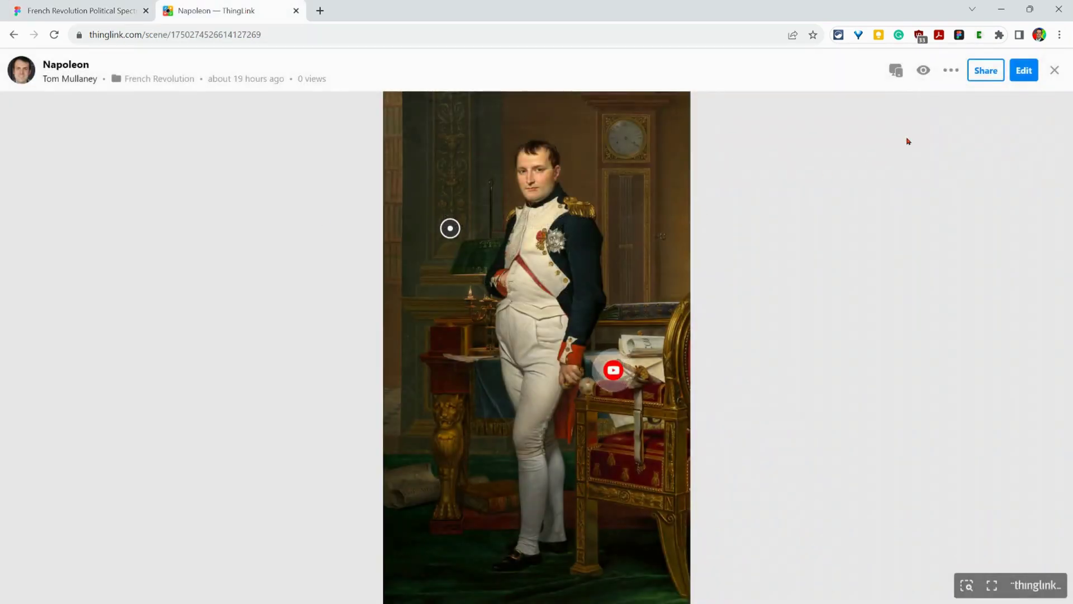
pyautogui.click(1027, 72)
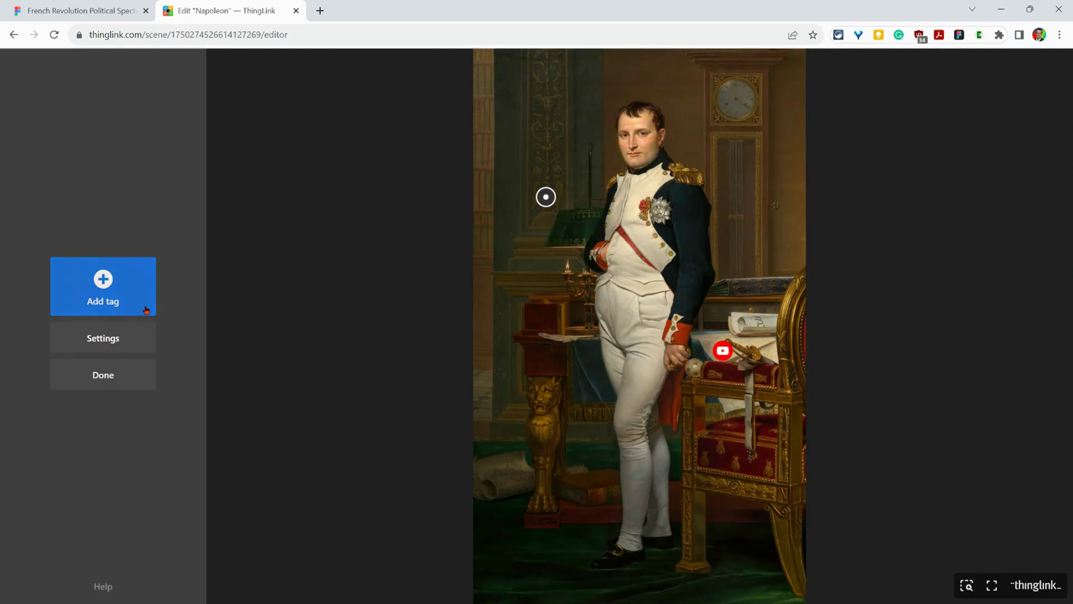
pyautogui.click(90, 275)
pyautogui.moveTo(640, 327); pyautogui.dragTo(570, 259)
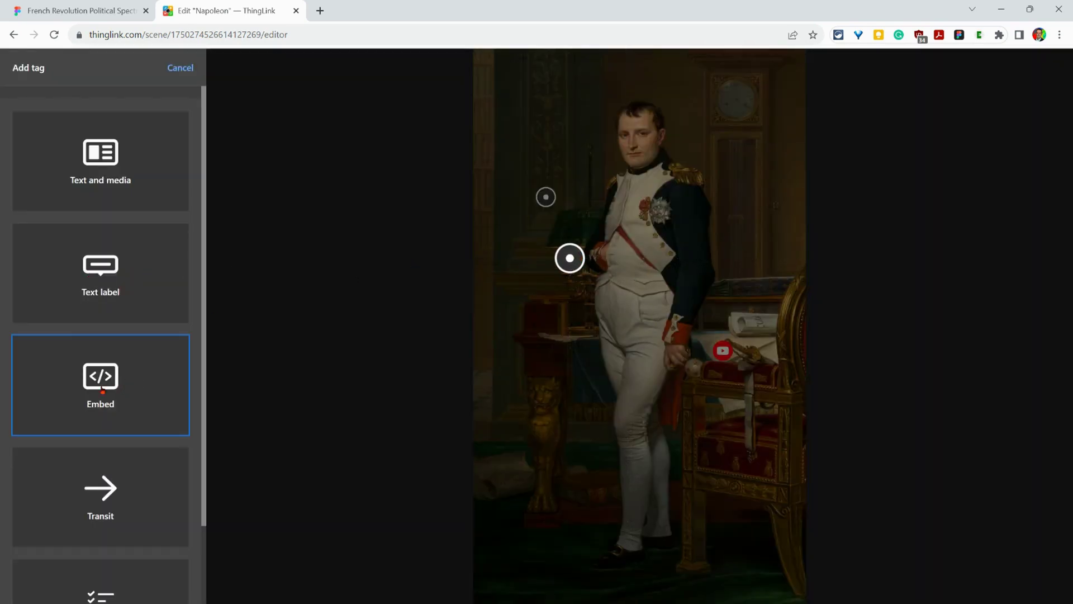
# Make the tag an Embed and paste the FigJam board's embed code into it.
pyautogui.click(98, 379)
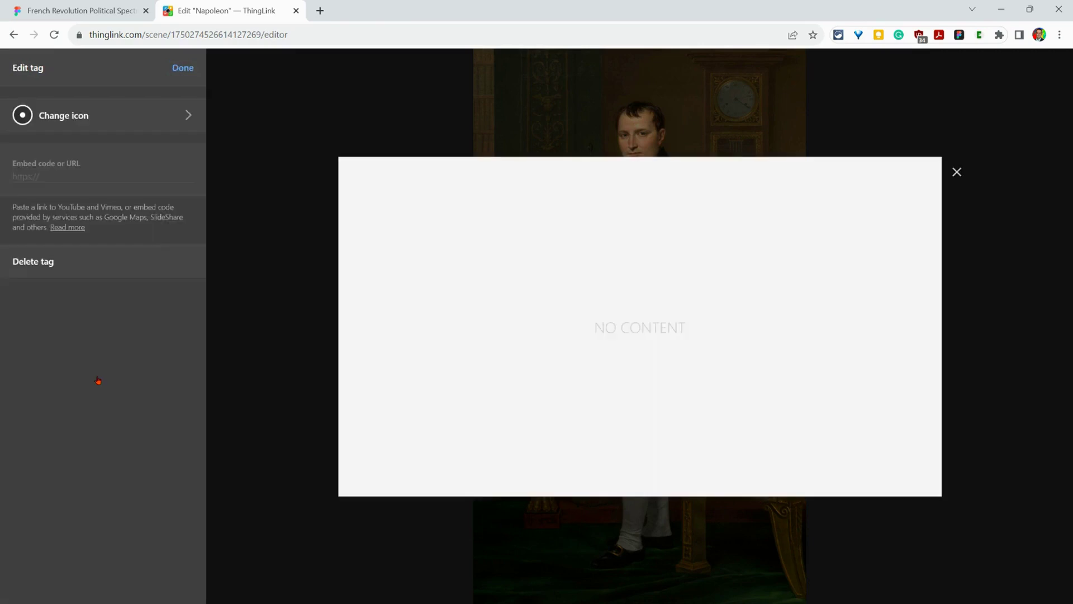
pyautogui.rightClick(75, 172)
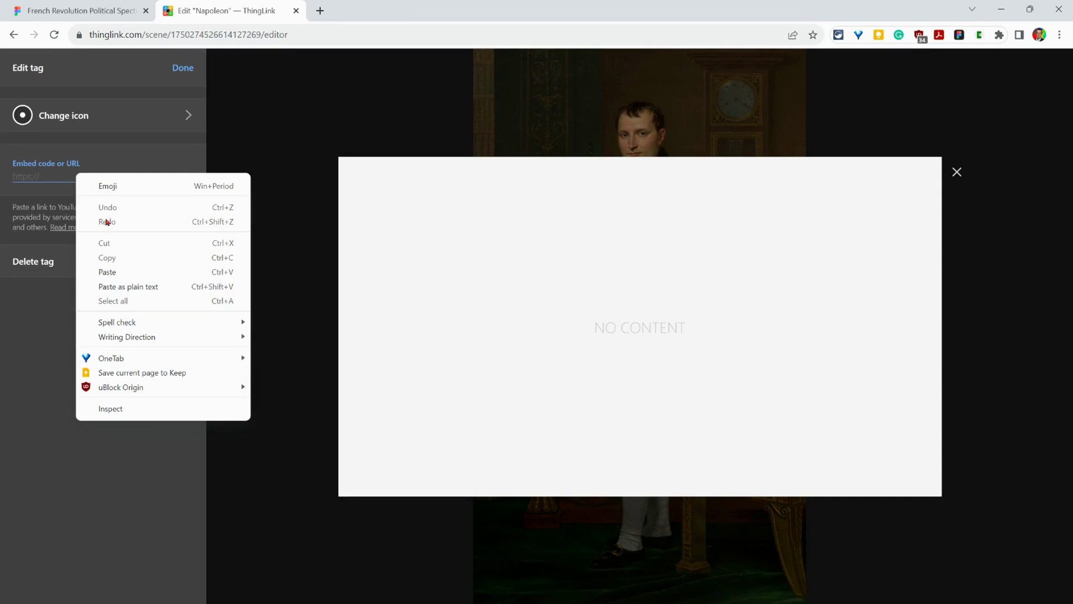
pyautogui.click(112, 272)
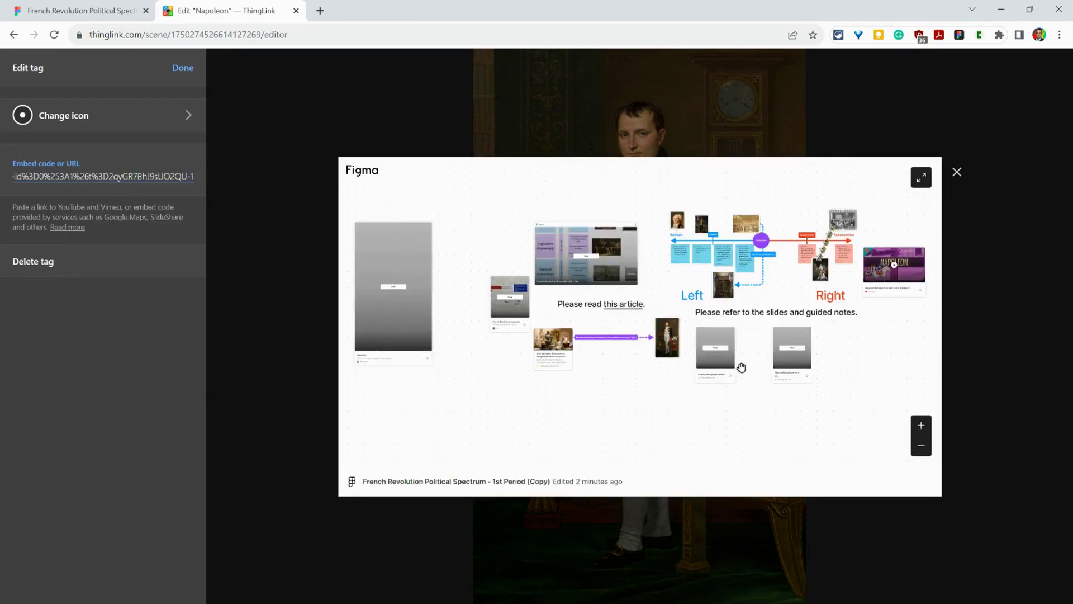
pyautogui.hscroll(5, 687, 406)
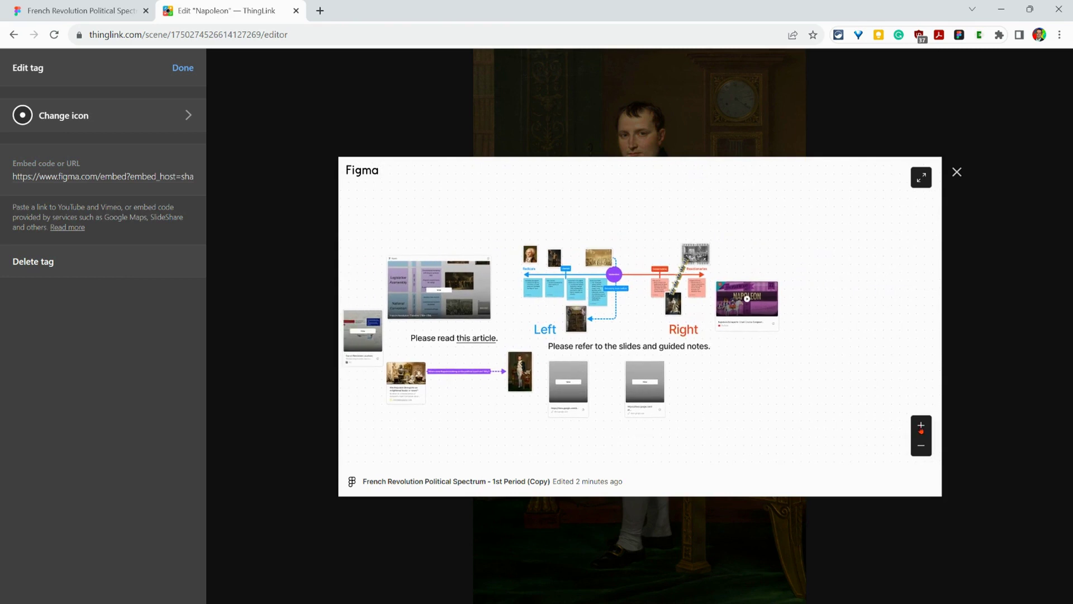
pyautogui.hscroll(3, 688, 405)
pyautogui.scroll(3, 779, 404)
pyautogui.hscroll(3, 713, 403)
pyautogui.hscroll(-2, 829, 393)
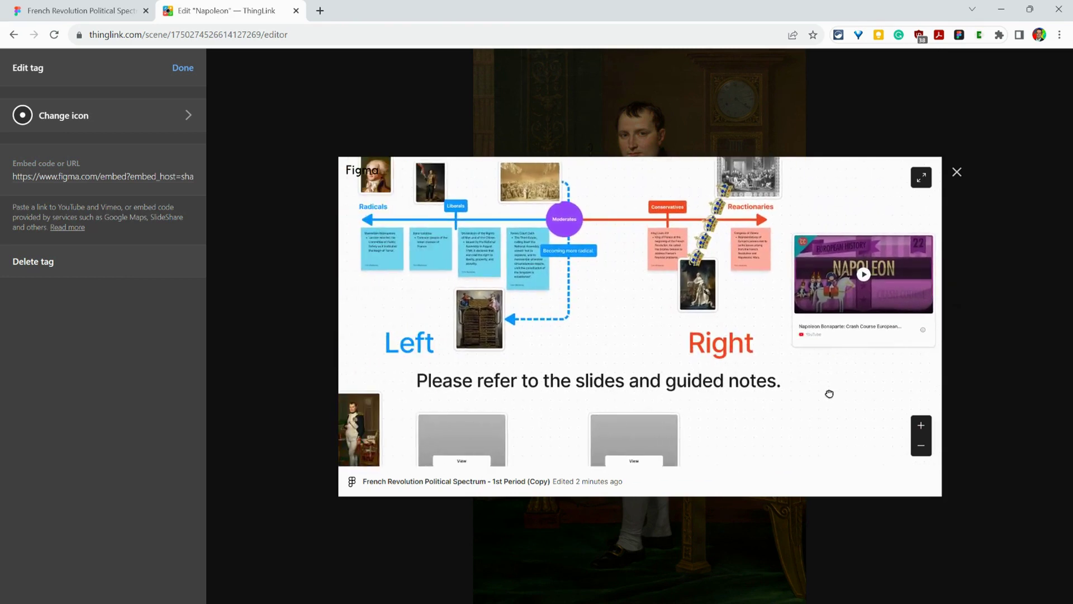
pyautogui.hscroll(-1, 829, 393)
# Save the tag and scene, then open the embed tag and zoom into the FigJam board.
pyautogui.click(958, 172)
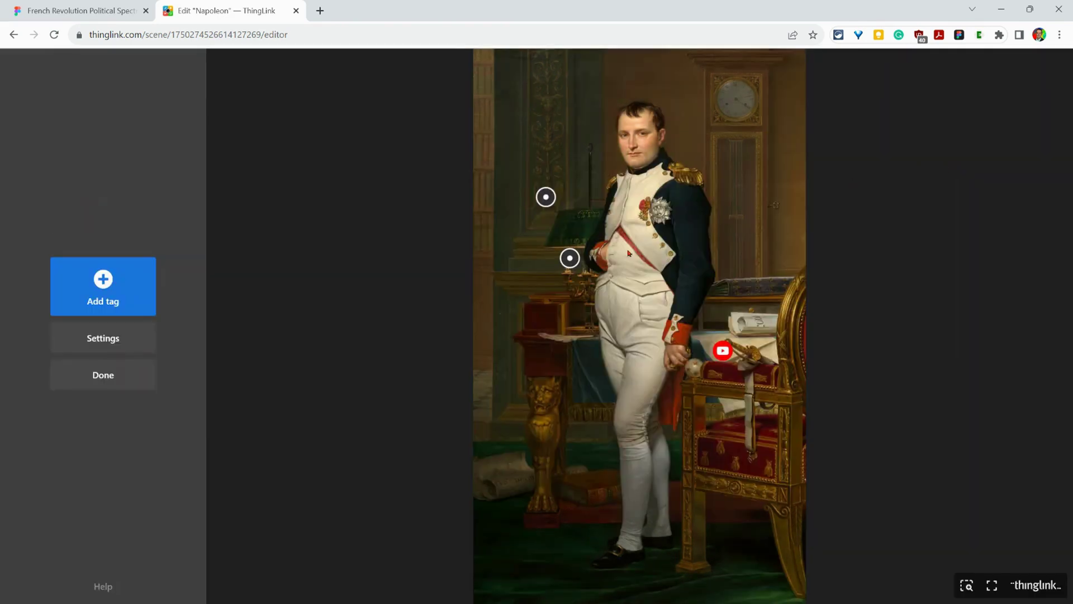
pyautogui.click(102, 377)
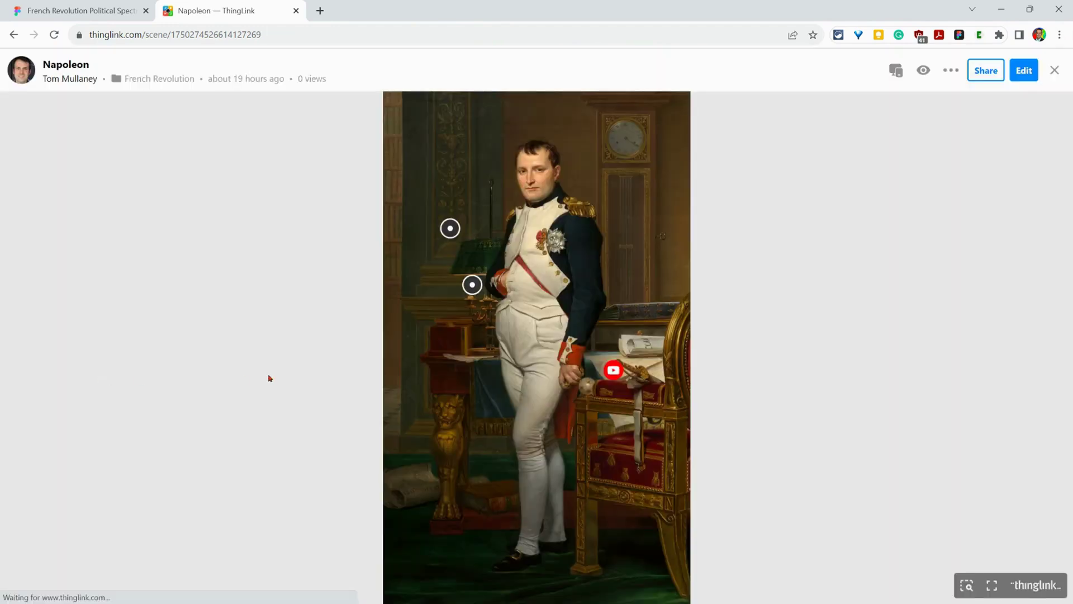
pyautogui.click(472, 286)
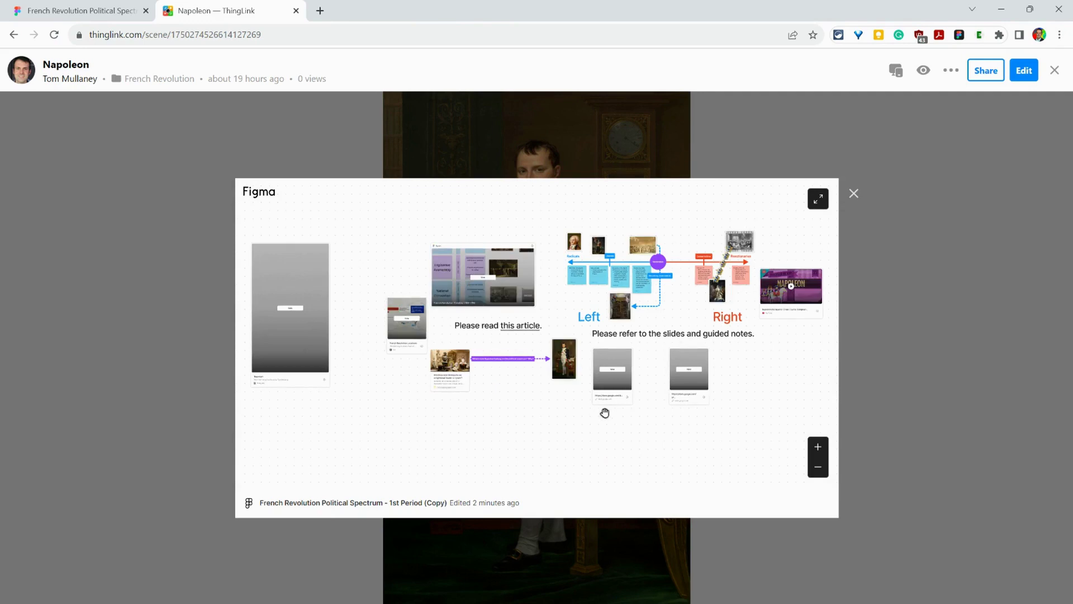
pyautogui.hscroll(3, 605, 413)
pyautogui.hscroll(2, 637, 436)
pyautogui.click(818, 446)
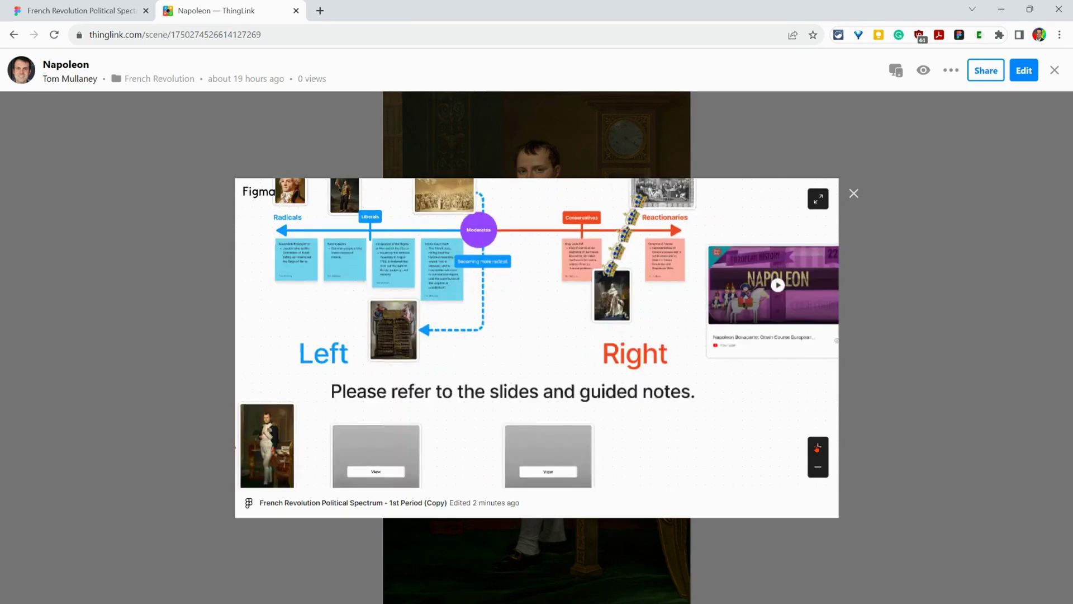
pyautogui.hscroll(-1, 768, 327)
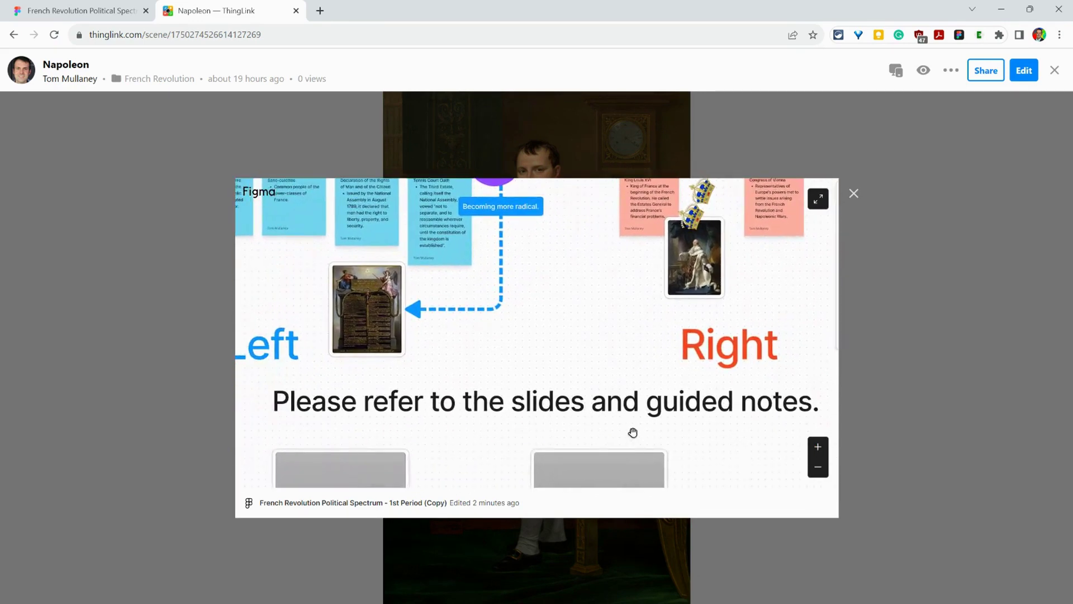
pyautogui.hscroll(-2, 678, 407)
pyautogui.hscroll(-3, 613, 400)
pyautogui.hscroll(-2, 541, 377)
pyautogui.hscroll(-2, 540, 377)
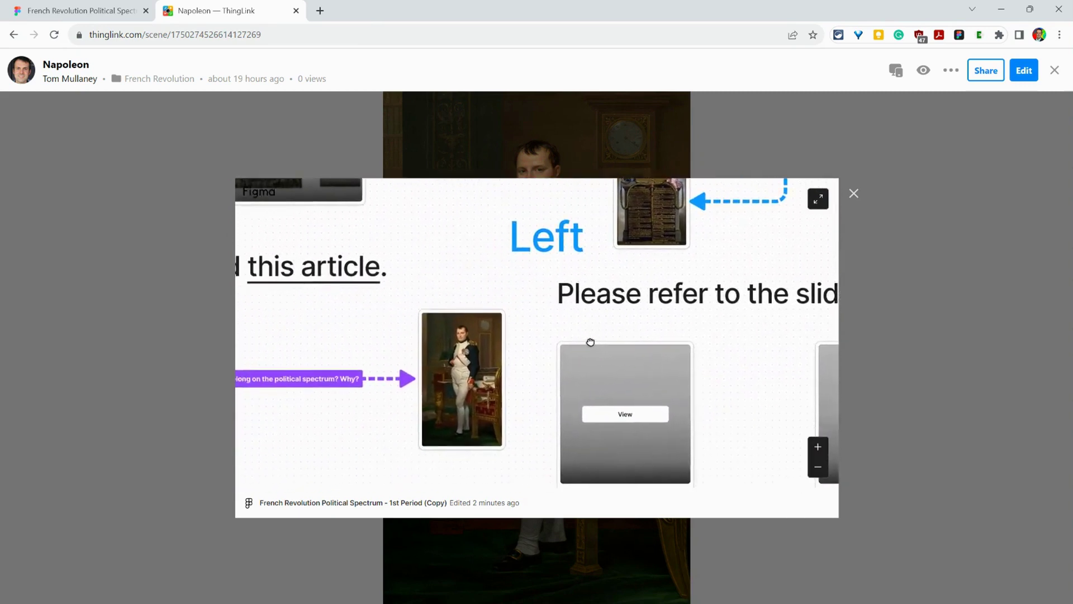
pyautogui.hscroll(-1, 590, 342)
pyautogui.hscroll(-3, 589, 342)
pyautogui.hscroll(-1, 618, 410)
pyautogui.hscroll(-1, 587, 423)
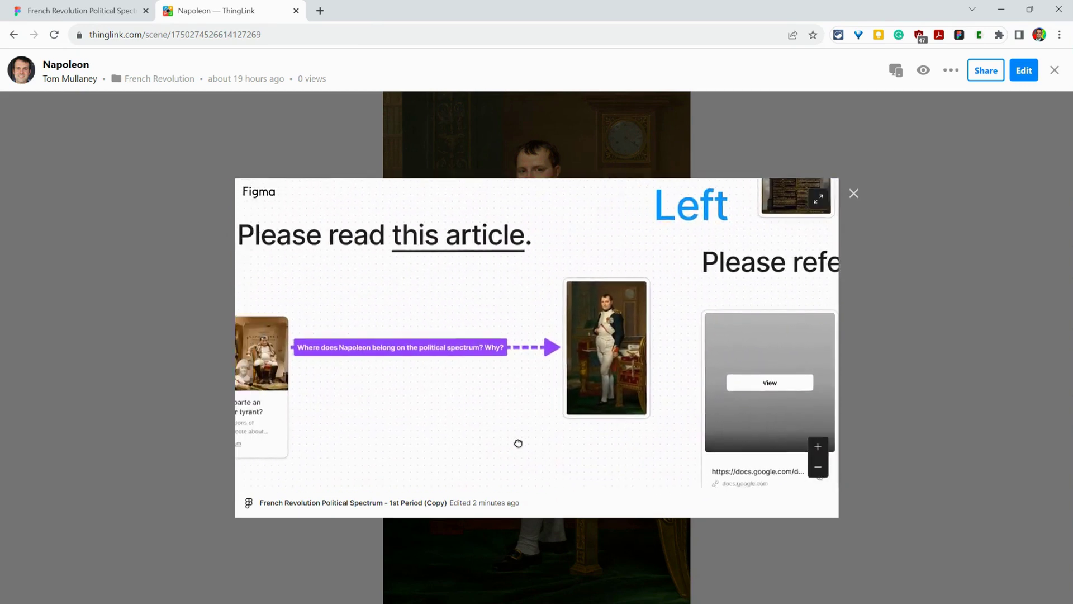
pyautogui.hscroll(-2, 537, 436)
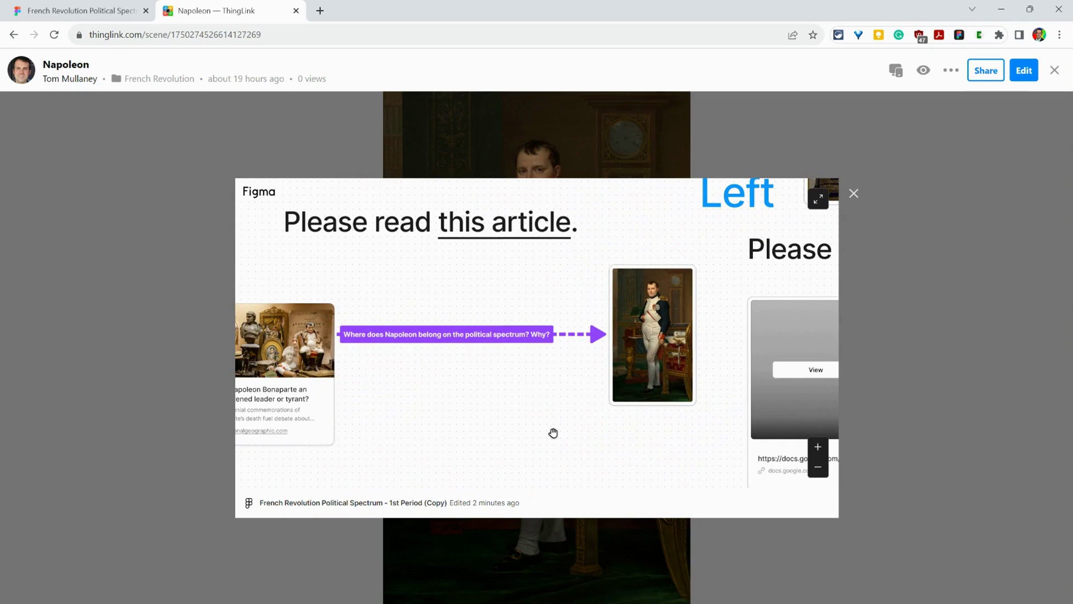
pyautogui.hscroll(-2, 588, 420)
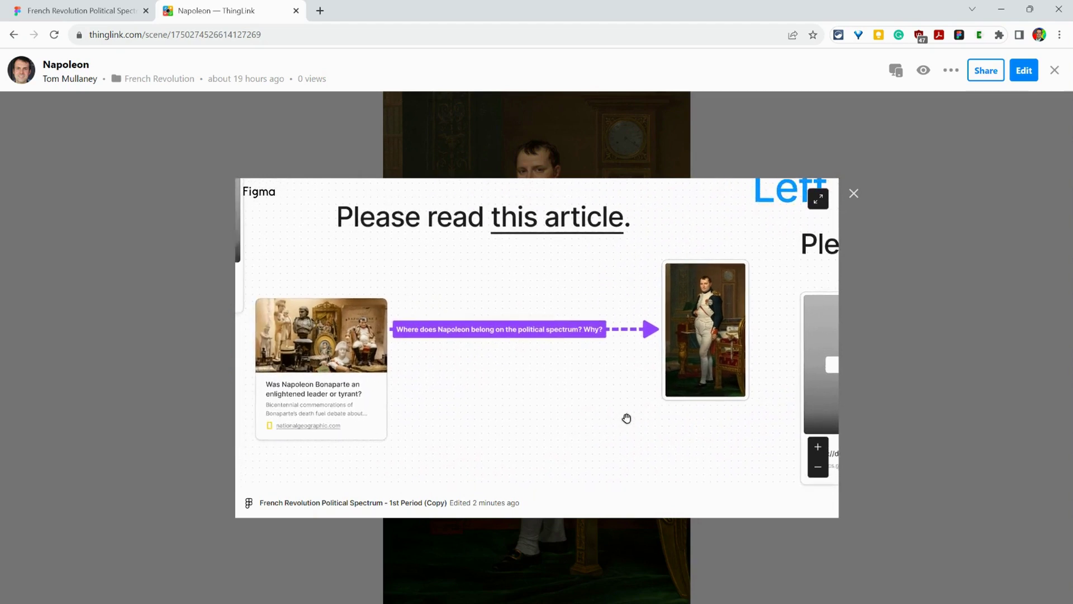
# On the FigJam board, dismiss the sharing dialog and select the Napoleon ThingLink embed card.
pyautogui.click(80, 11)
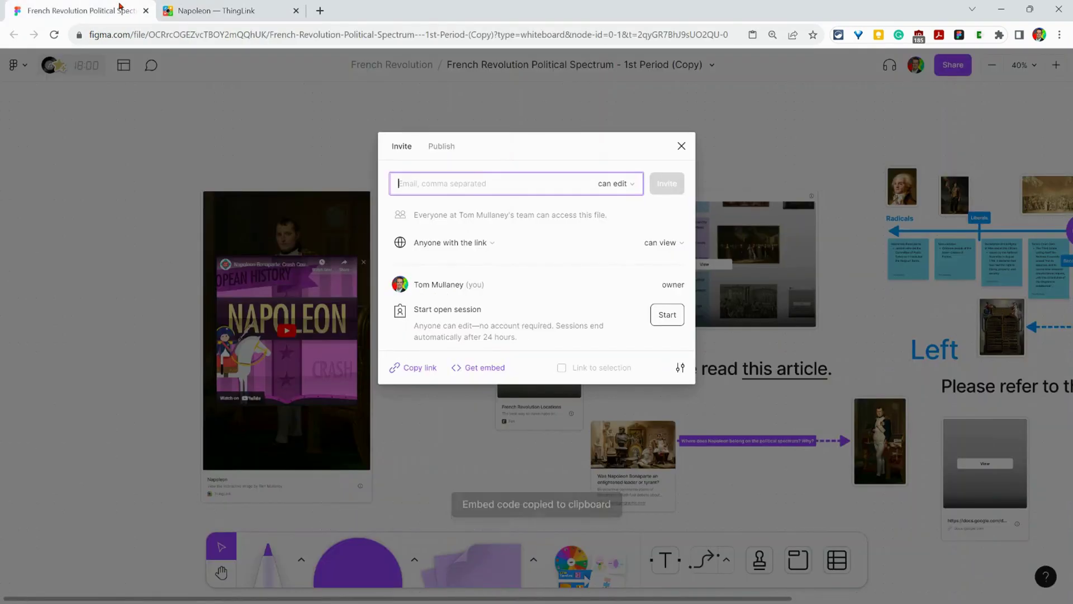
pyautogui.click(682, 146)
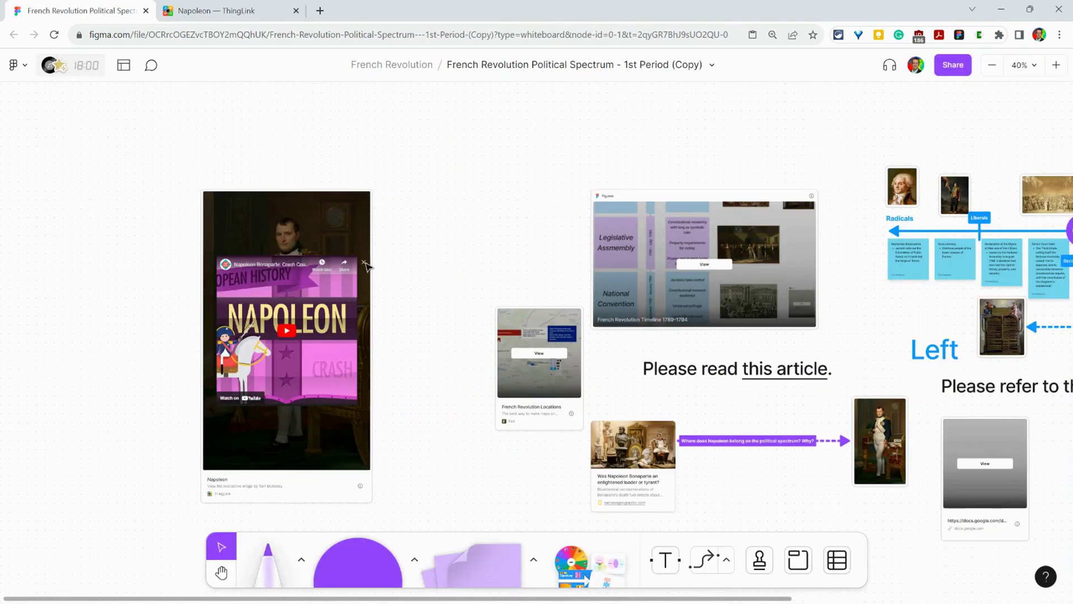
pyautogui.click(368, 267)
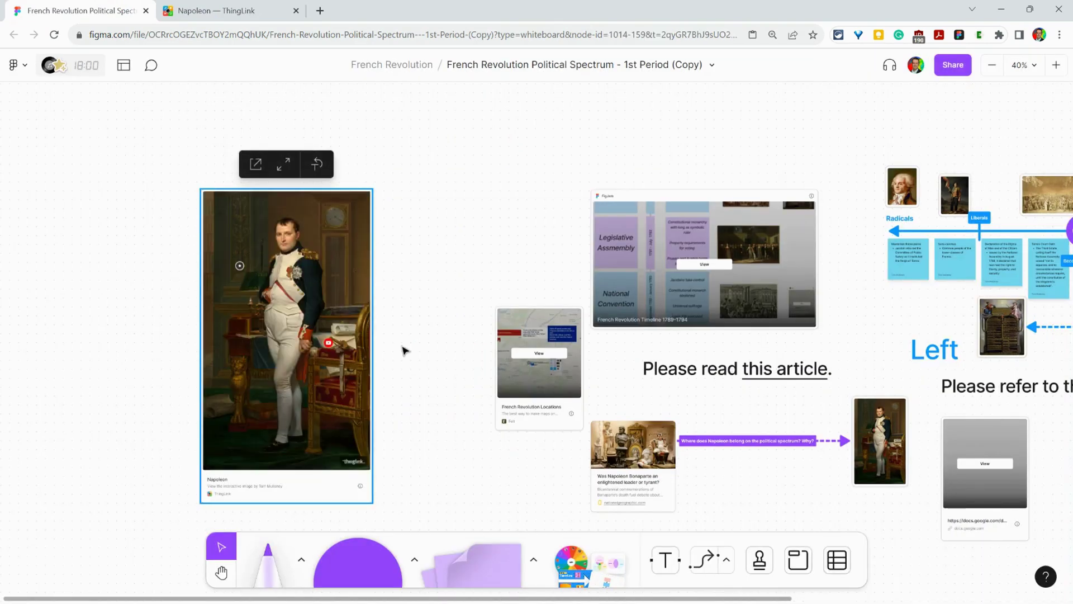